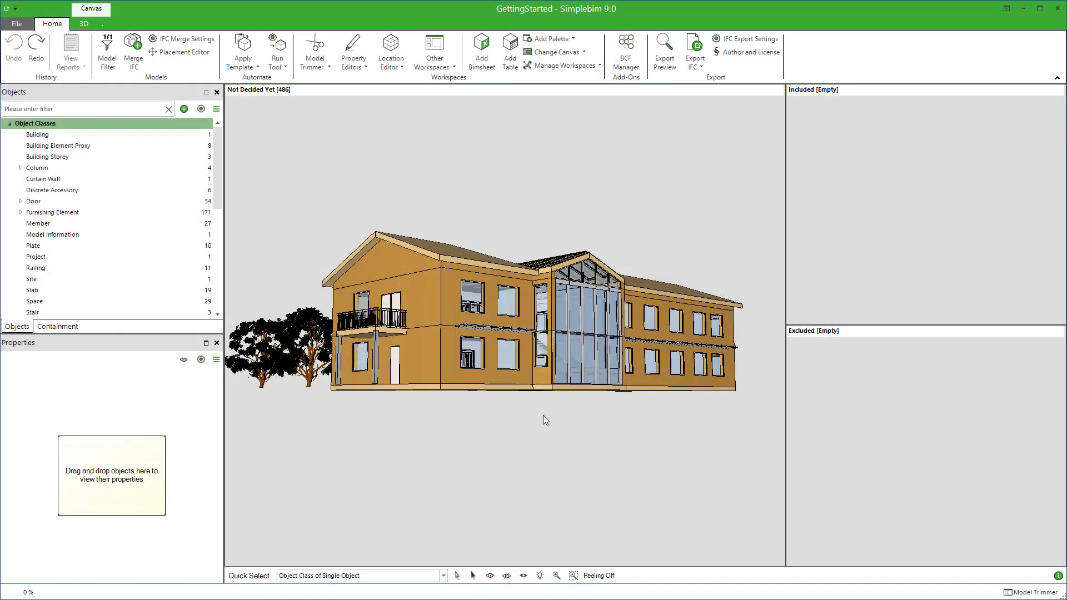
# - Move walls, slabs, windows, curtain wall and Member frames into Included, and Spaces into Excluded
pyautogui.moveTo(525, 372); pyautogui.dragTo(815, 245)
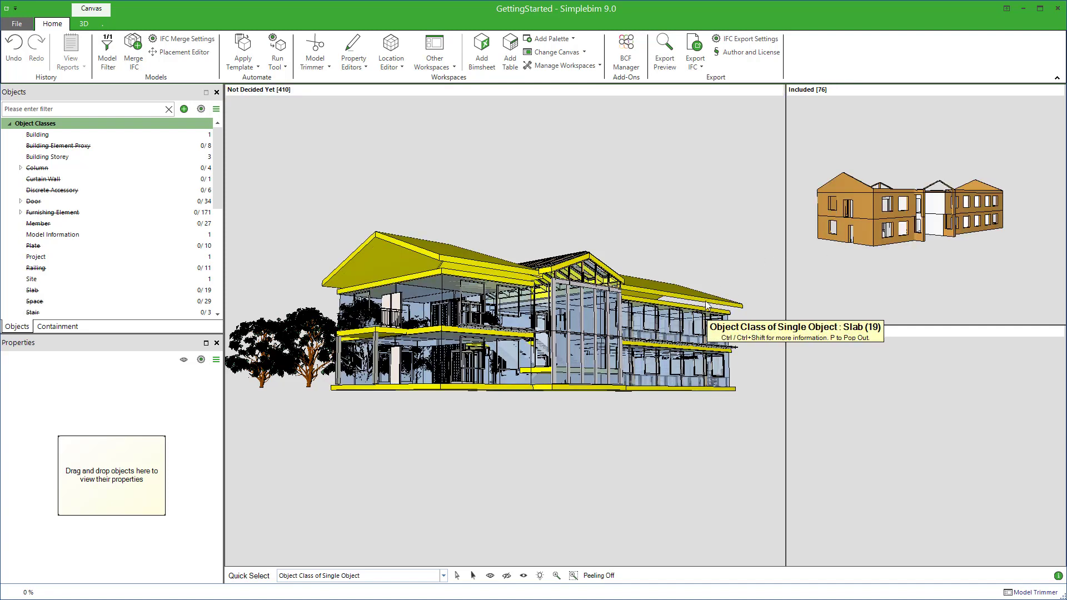
pyautogui.moveTo(706, 309); pyautogui.dragTo(819, 257)
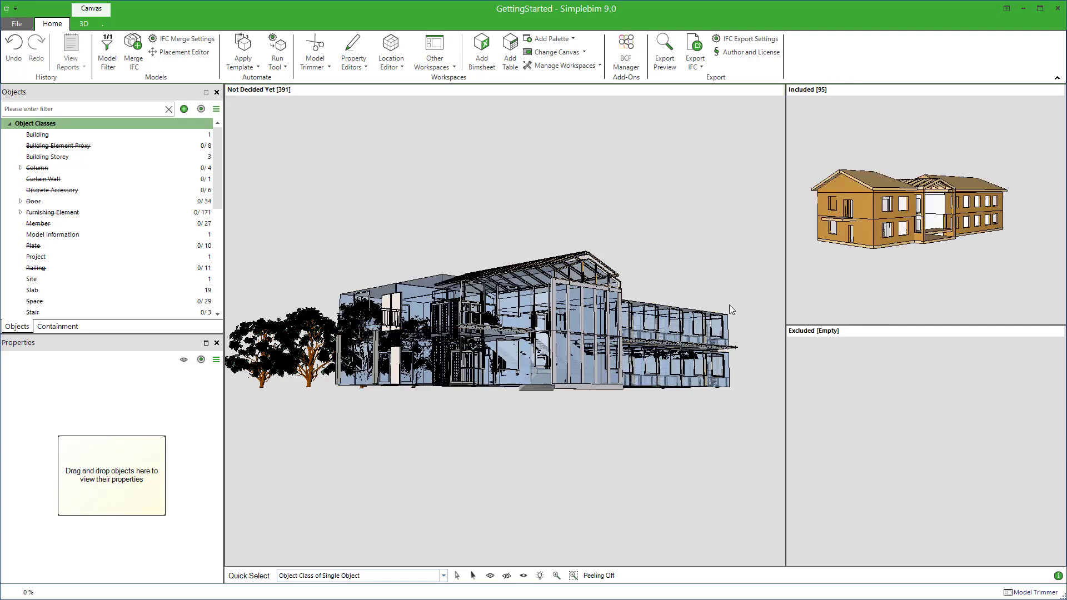
pyautogui.moveTo(708, 325); pyautogui.dragTo(831, 397)
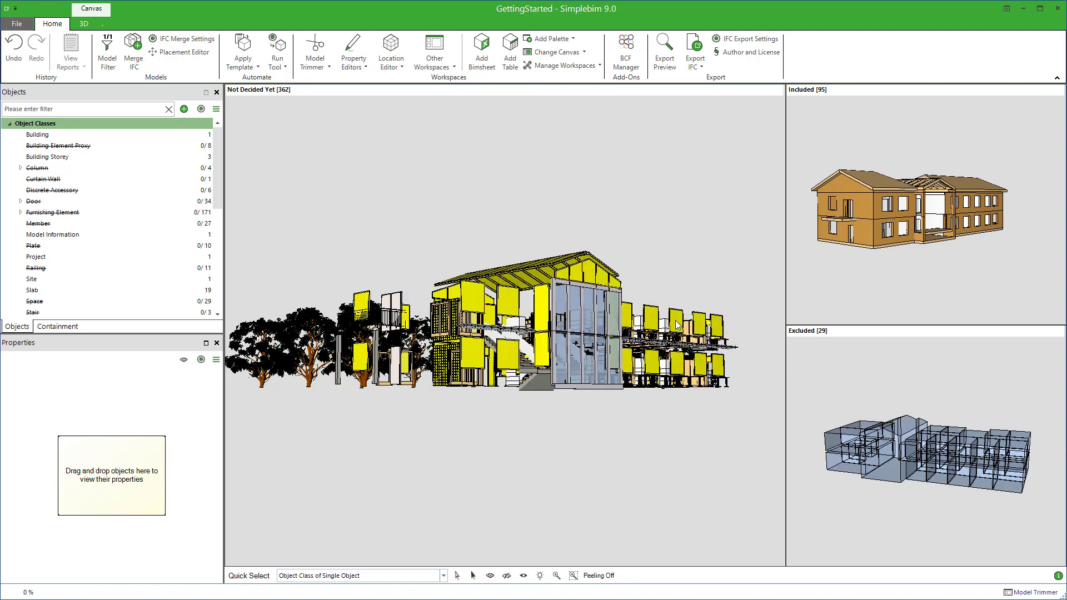
pyautogui.moveTo(676, 324); pyautogui.dragTo(810, 264)
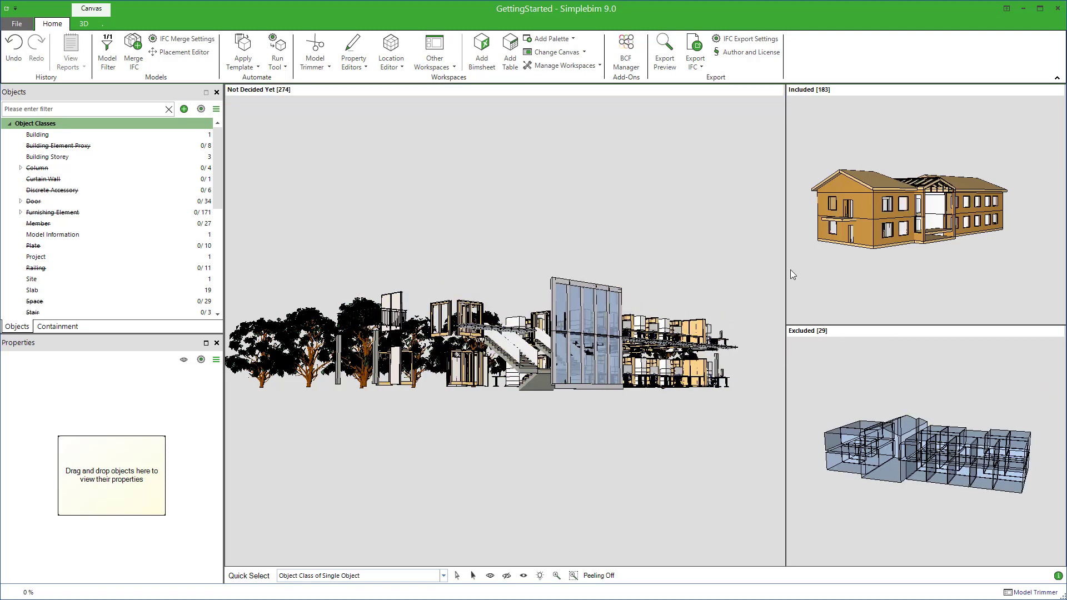
pyautogui.moveTo(618, 316); pyautogui.dragTo(799, 278)
pyautogui.moveTo(648, 301); pyautogui.dragTo(832, 263)
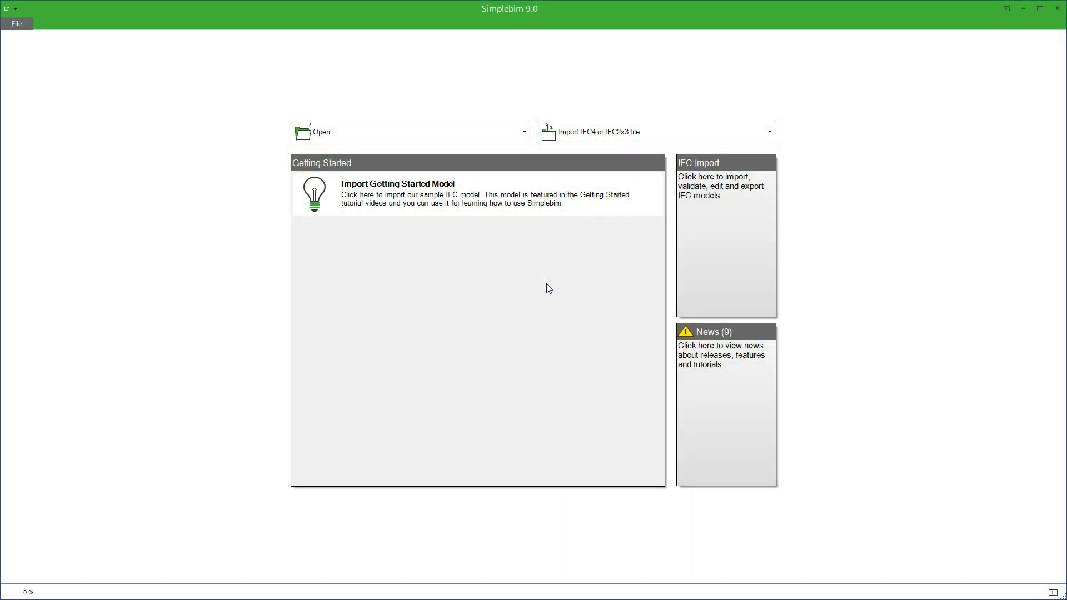
# - Import the GettingStarted.ifc sample with Import IFC - Without Template
pyautogui.click(702, 163)
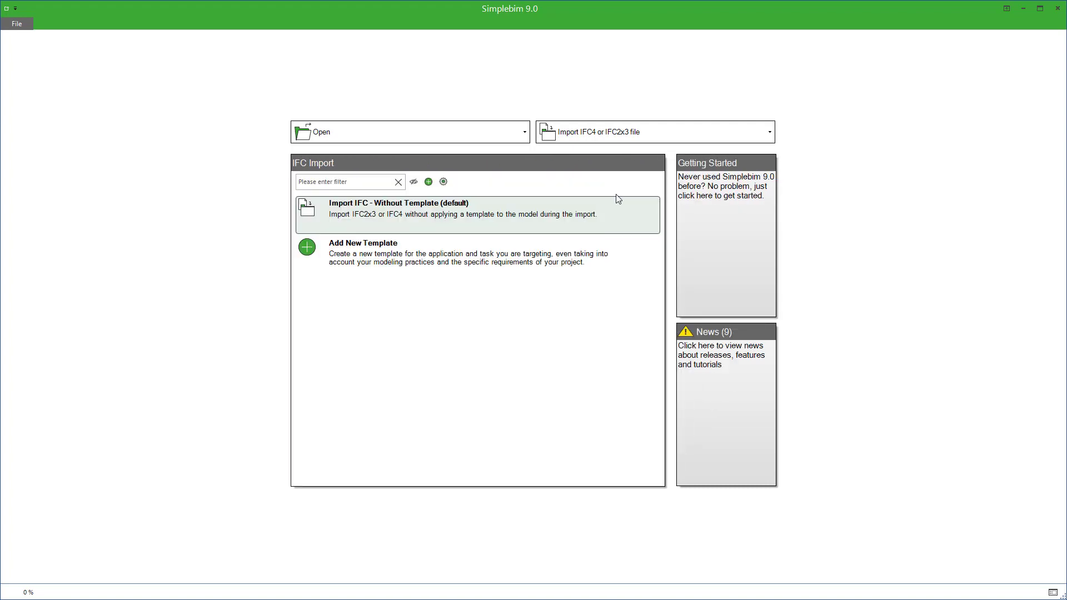
pyautogui.moveTo(351, 210)
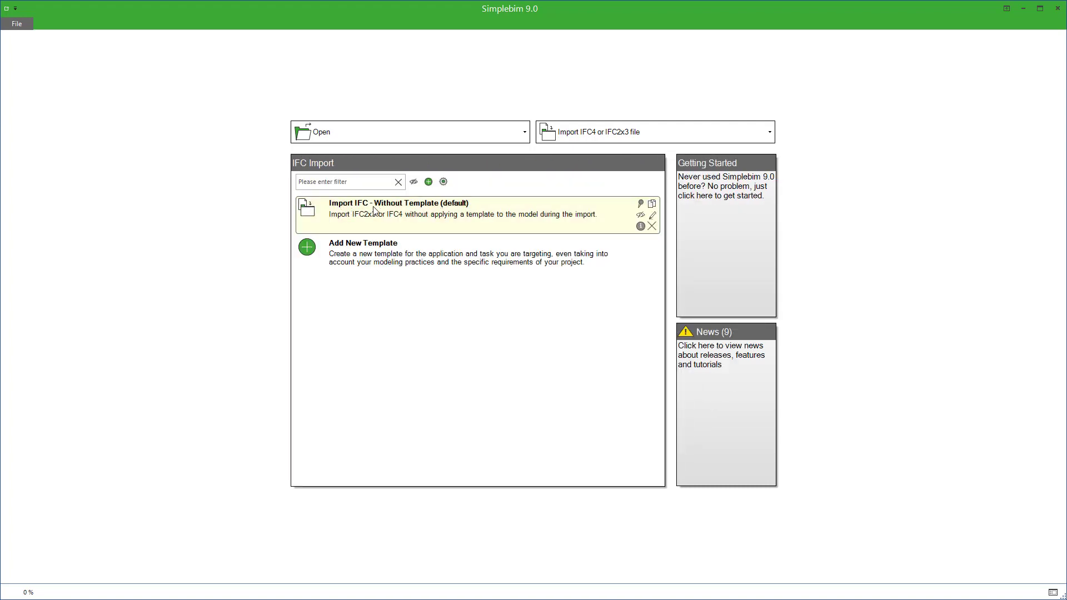
pyautogui.click(373, 210)
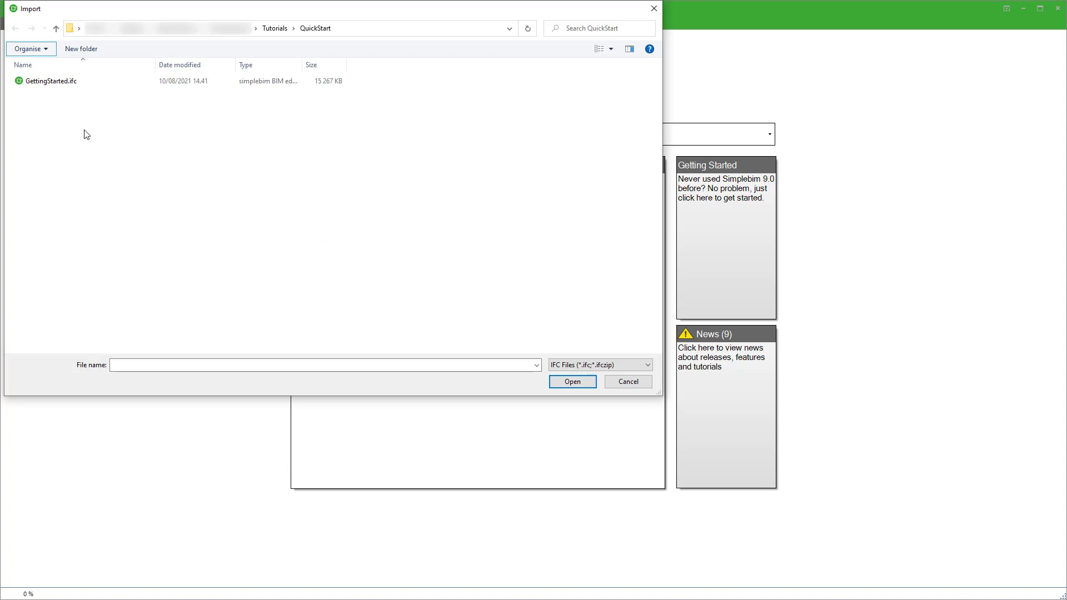
pyautogui.click(61, 82)
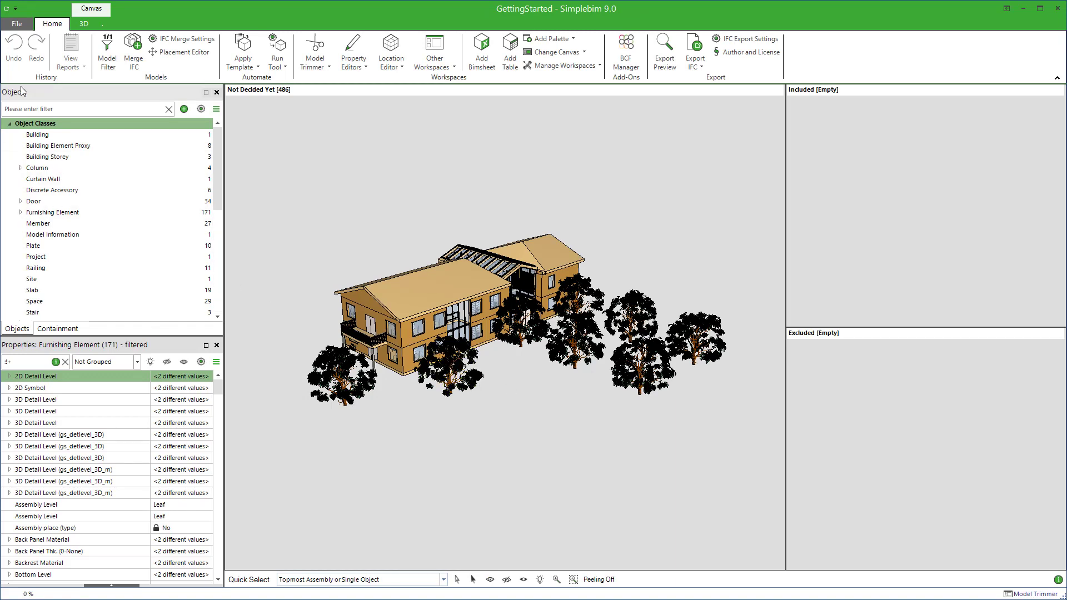
pyautogui.click(57, 328)
pyautogui.click(17, 329)
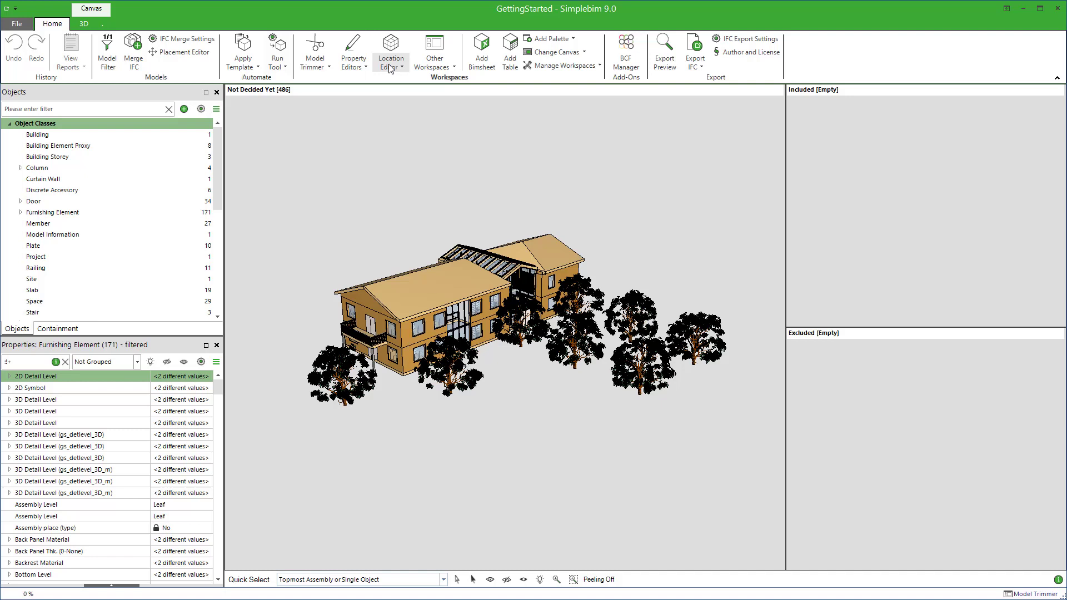
pyautogui.click(84, 24)
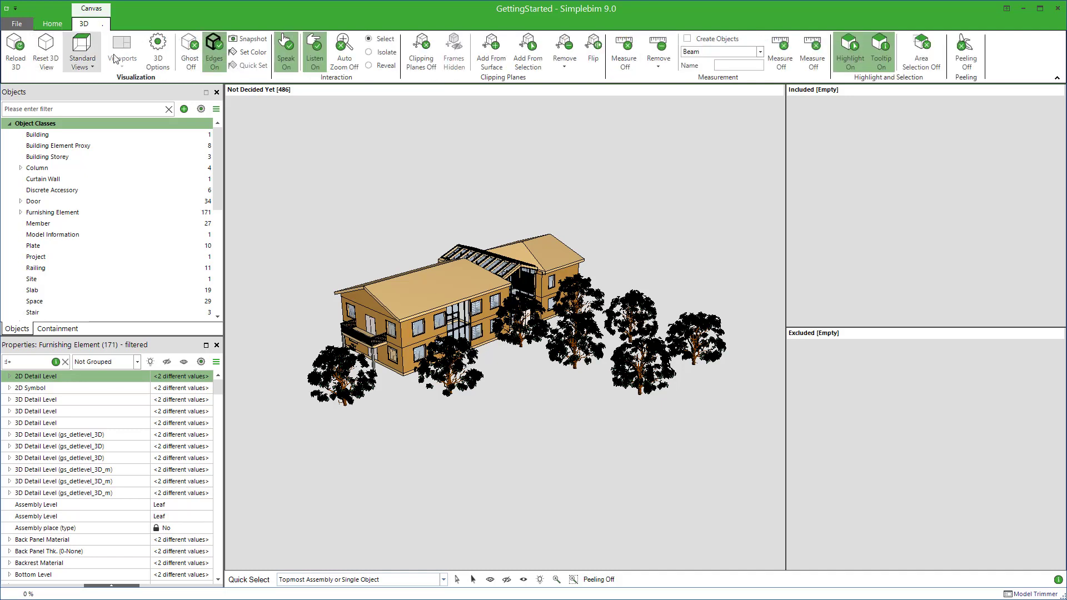
pyautogui.click(53, 24)
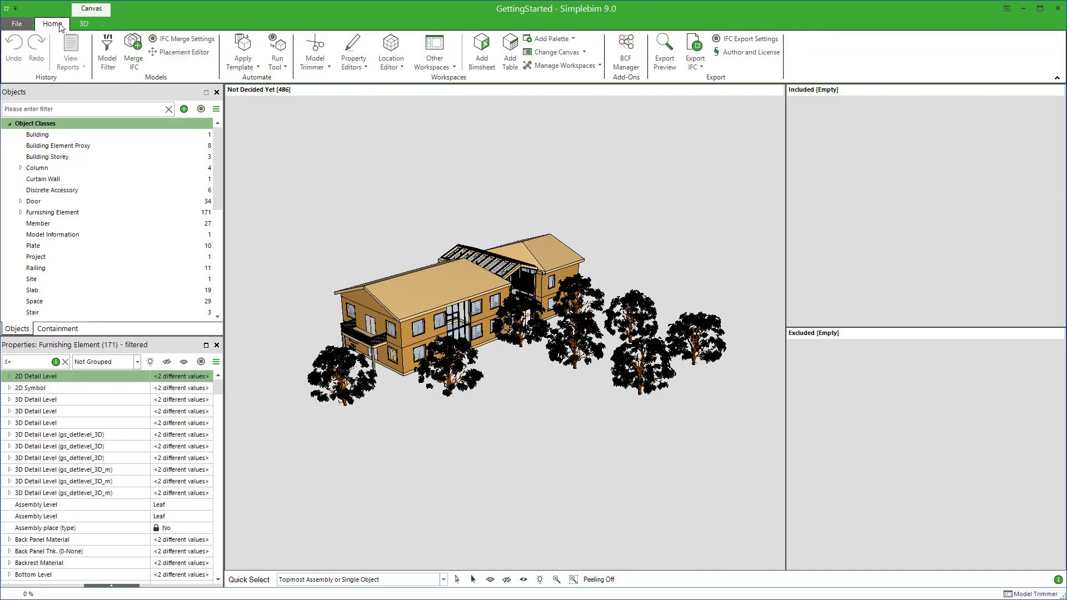
pyautogui.click(201, 110)
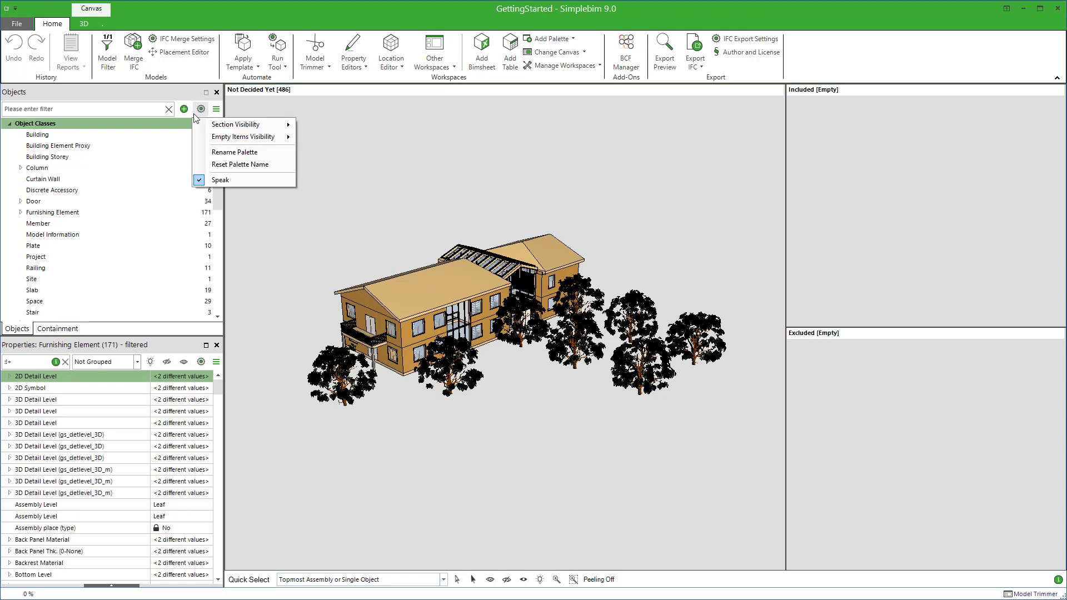
pyautogui.click(66, 216)
pyautogui.rightClick(66, 216)
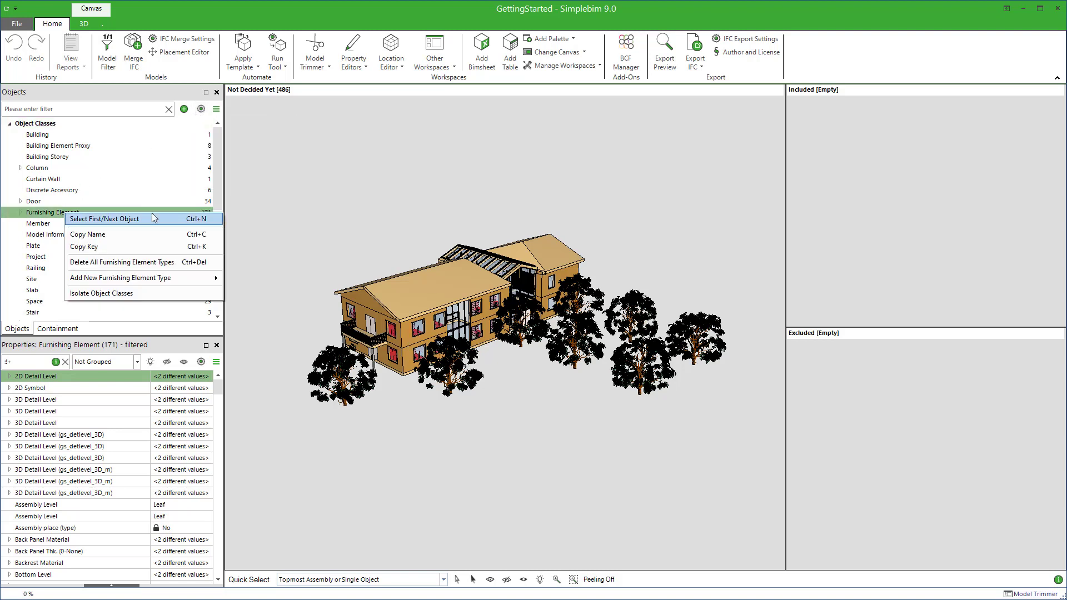
pyautogui.click(302, 222)
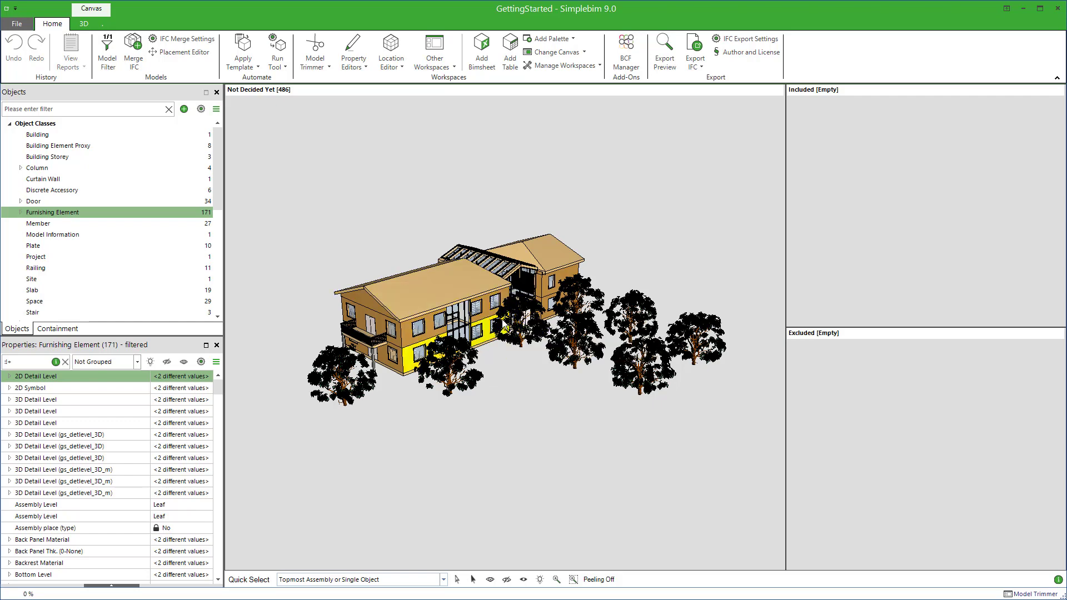
pyautogui.moveTo(500, 327)
pyautogui.mouseDown()
pyautogui.moveTo(528, 331)
pyautogui.moveTo(474, 342)
pyautogui.moveTo(498, 350)
pyautogui.mouseUp()
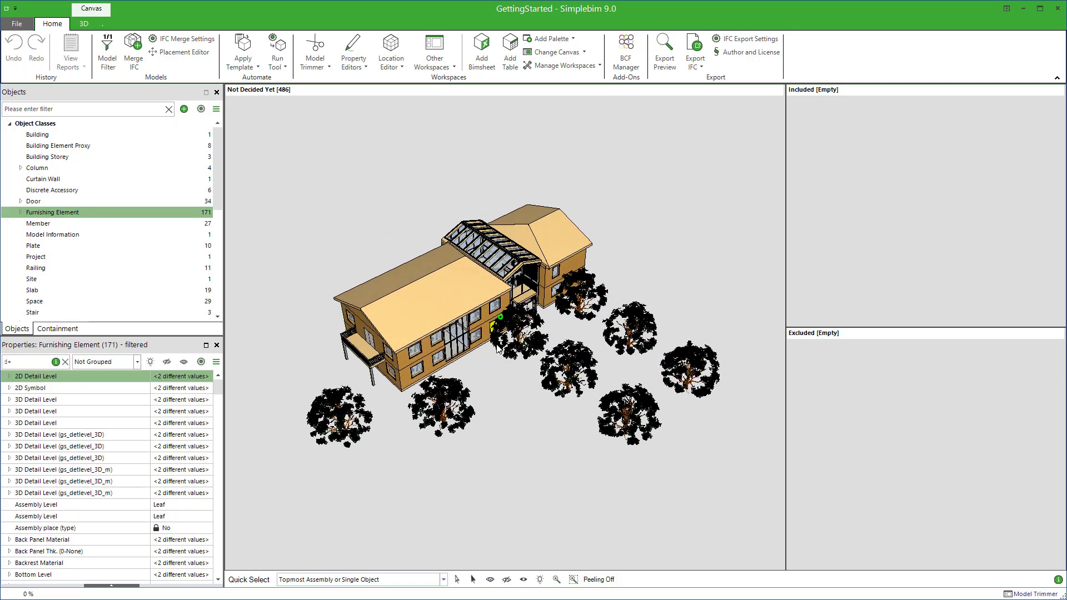
pyautogui.scroll(2, 476, 319)
pyautogui.scroll(4, 476, 319)
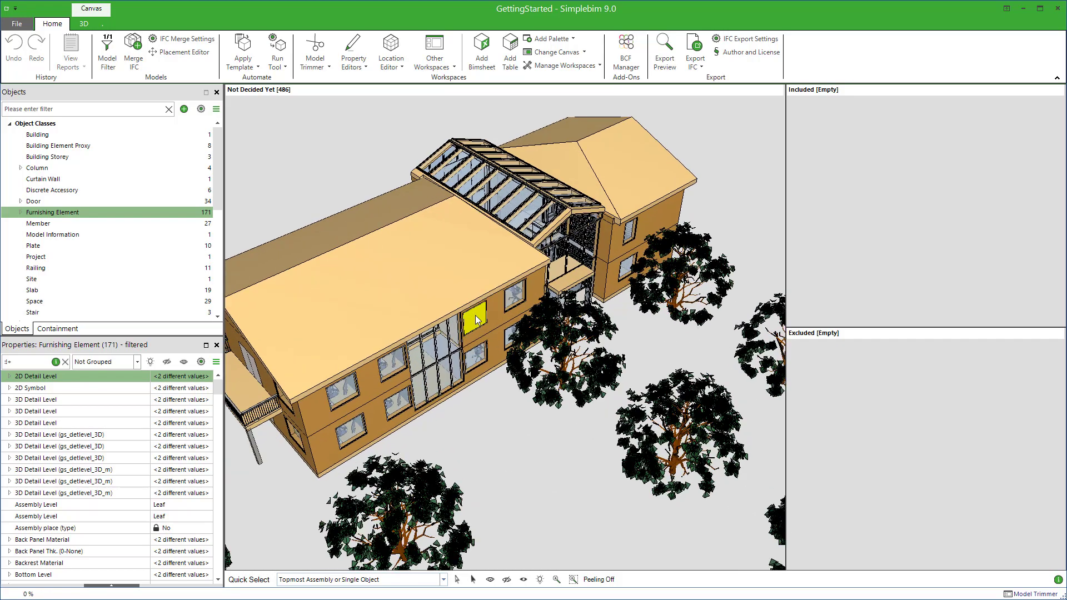
pyautogui.moveTo(477, 319); pyautogui.dragTo(458, 290)
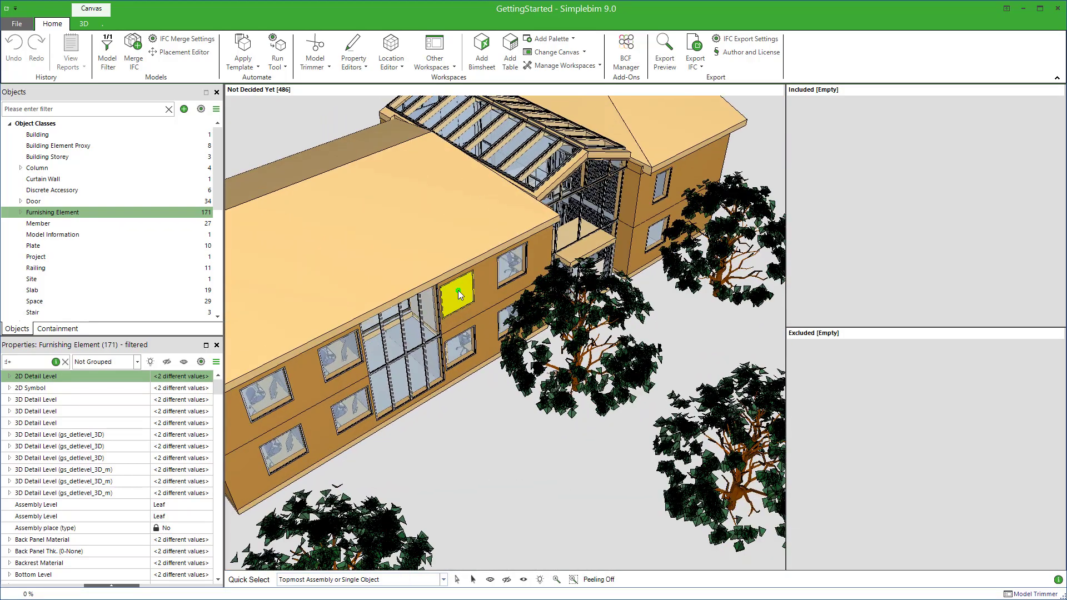
pyautogui.rightClick(485, 399)
pyautogui.click(494, 431)
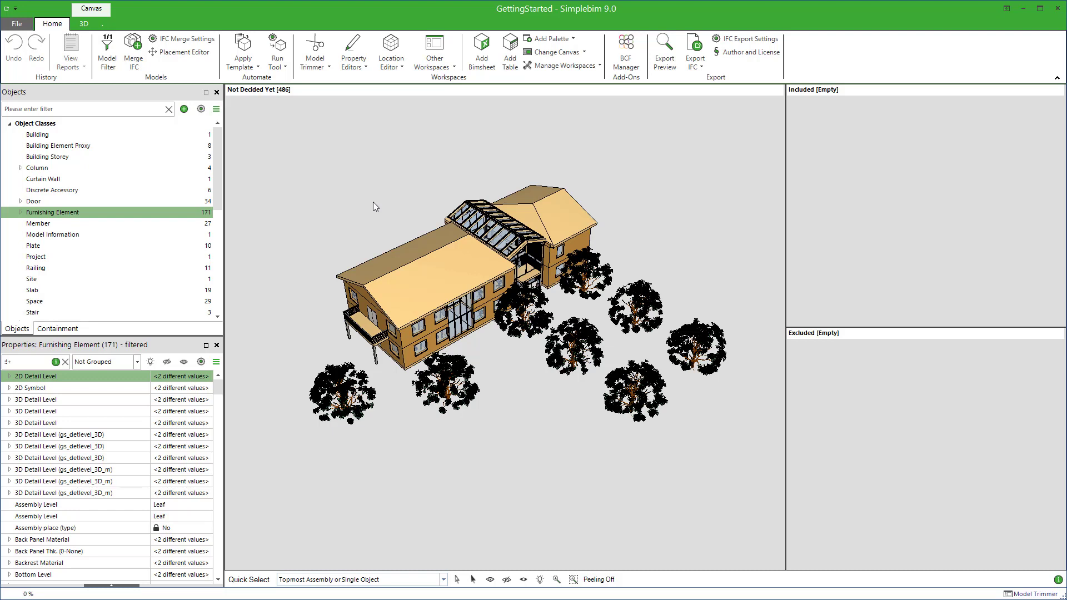
pyautogui.moveTo(220, 189); pyautogui.dragTo(218, 235)
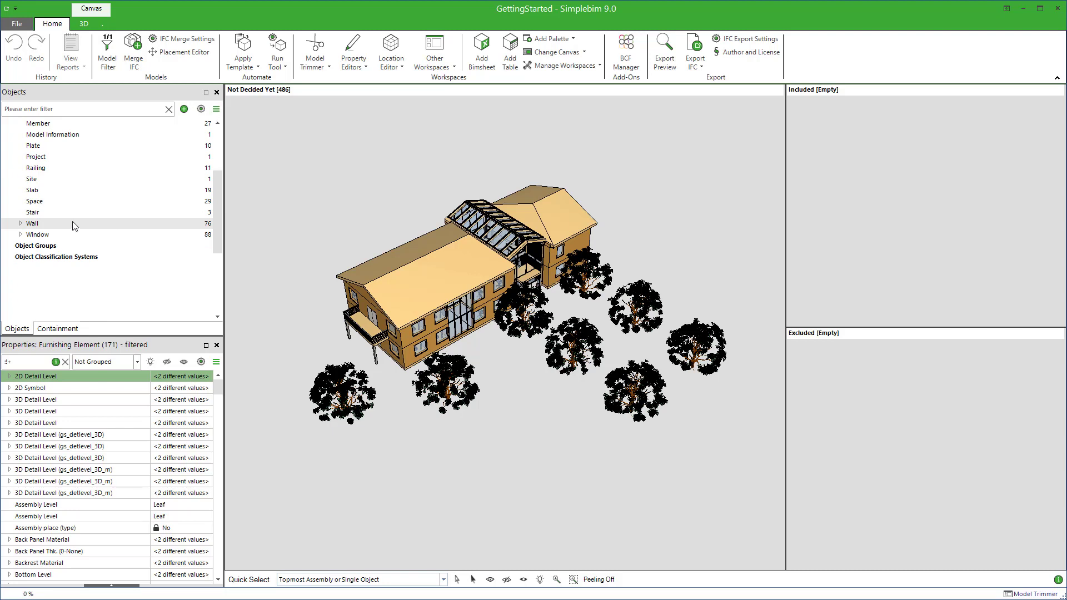
pyautogui.click(75, 225)
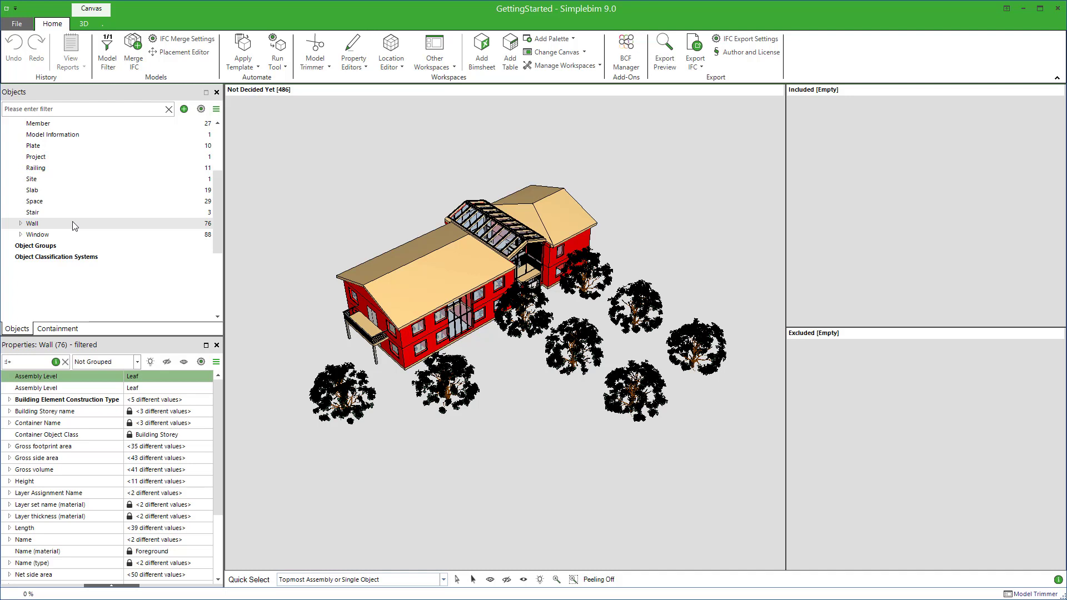
pyautogui.moveTo(75, 226); pyautogui.dragTo(863, 193)
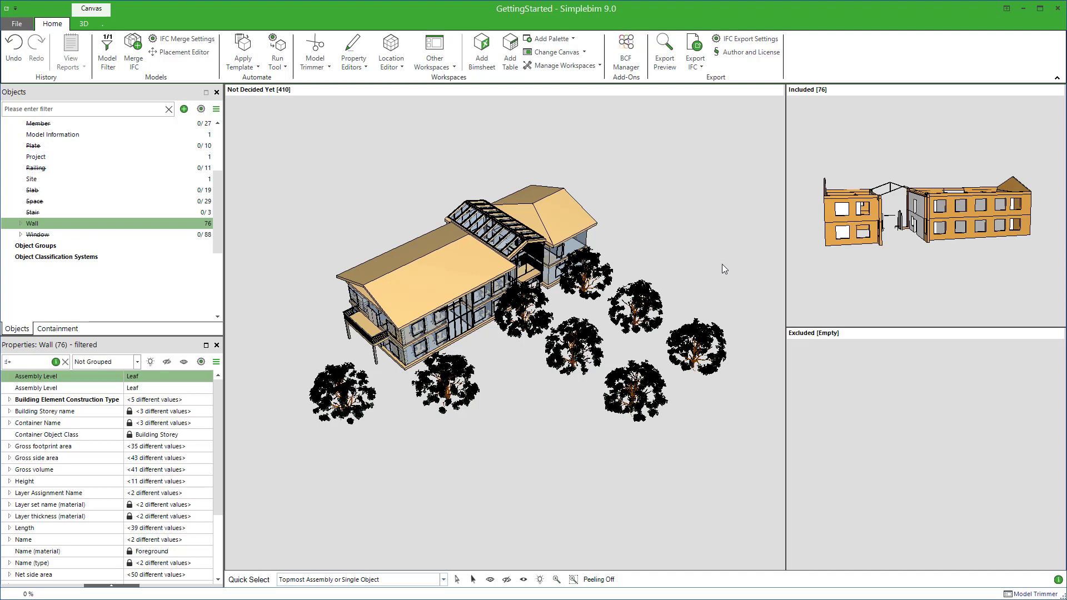
# - Export the trimmed model to IFC under the default name GettingStarted (EDITED).ifc
pyautogui.click(695, 46)
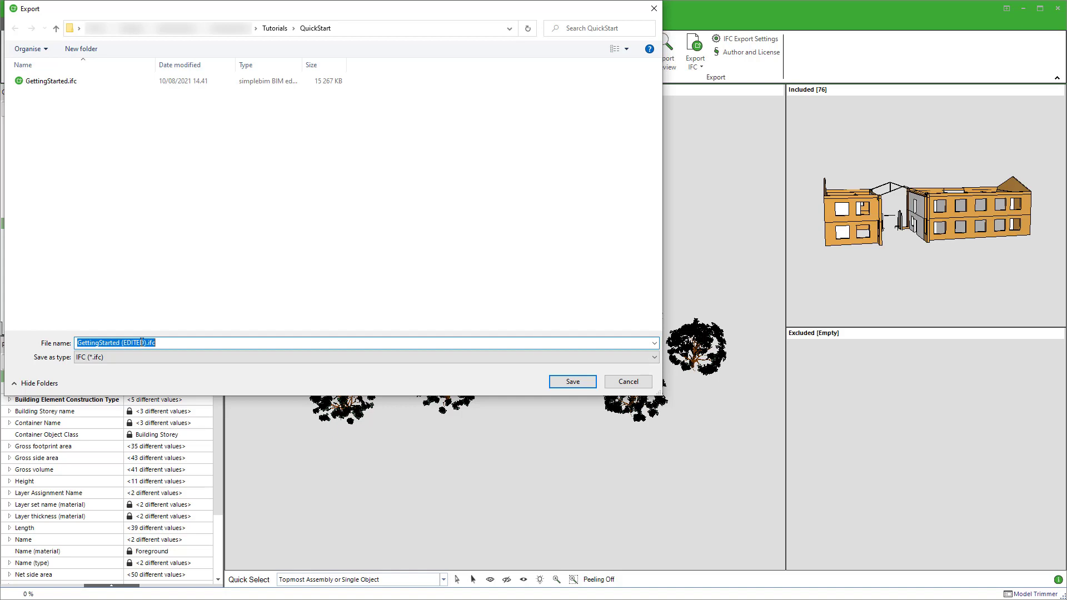
pyautogui.click(574, 382)
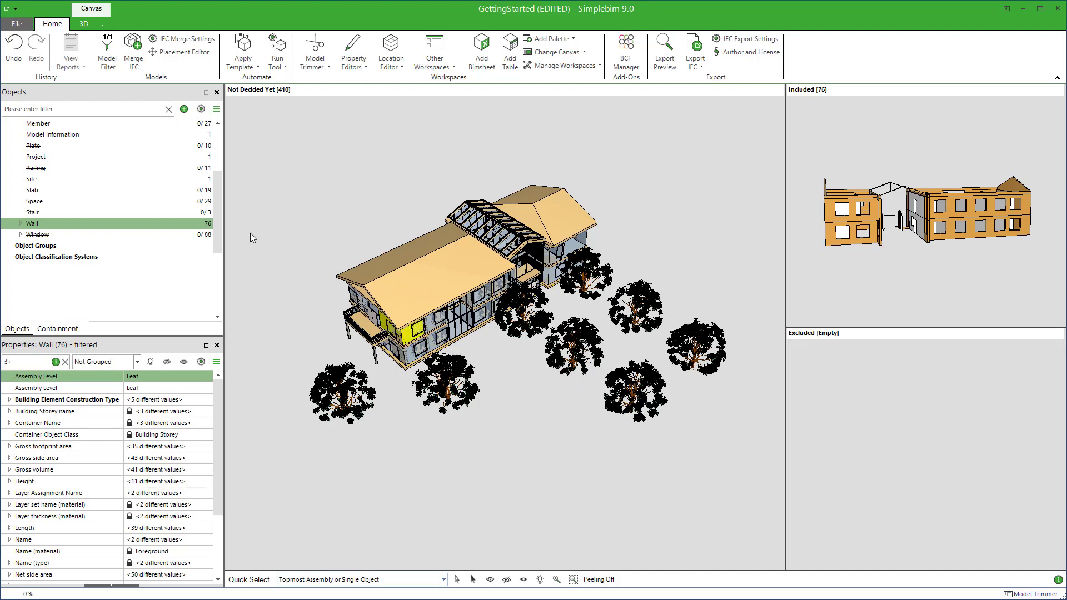
# - Reopen GettingStarted (EDITED) from the recent models list without saving
pyautogui.click(17, 24)
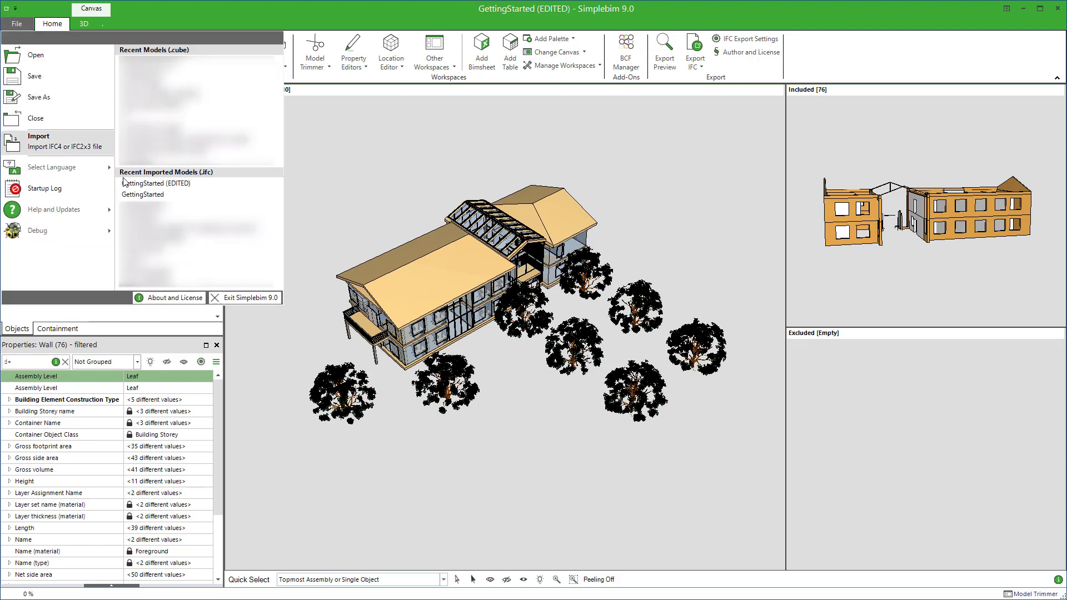
pyautogui.click(184, 189)
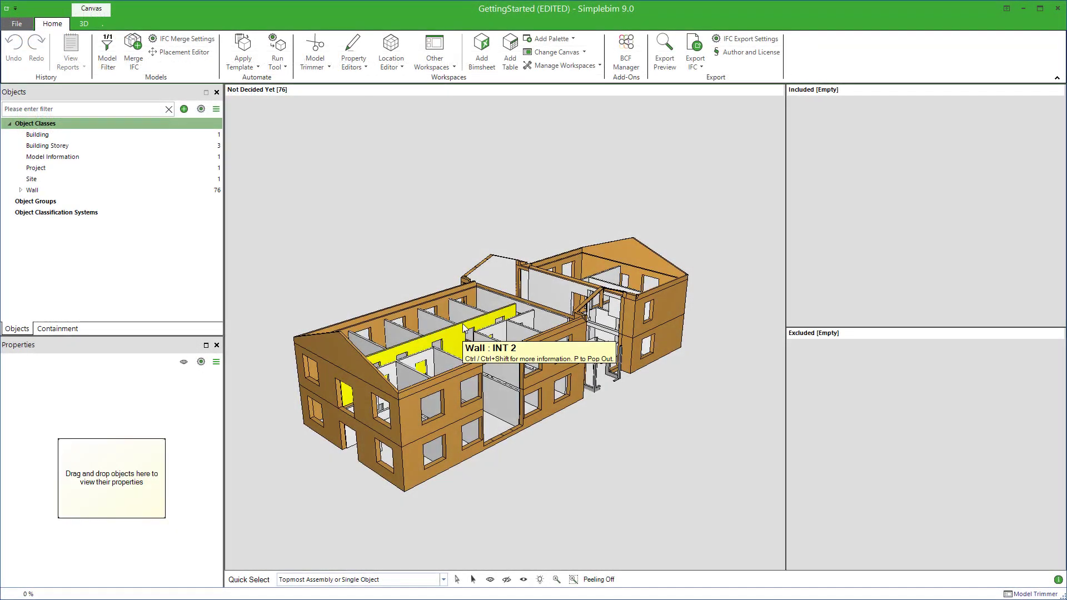
# - Select the Wall class and expand its Building Element Construction Type property
pyautogui.click(63, 192)
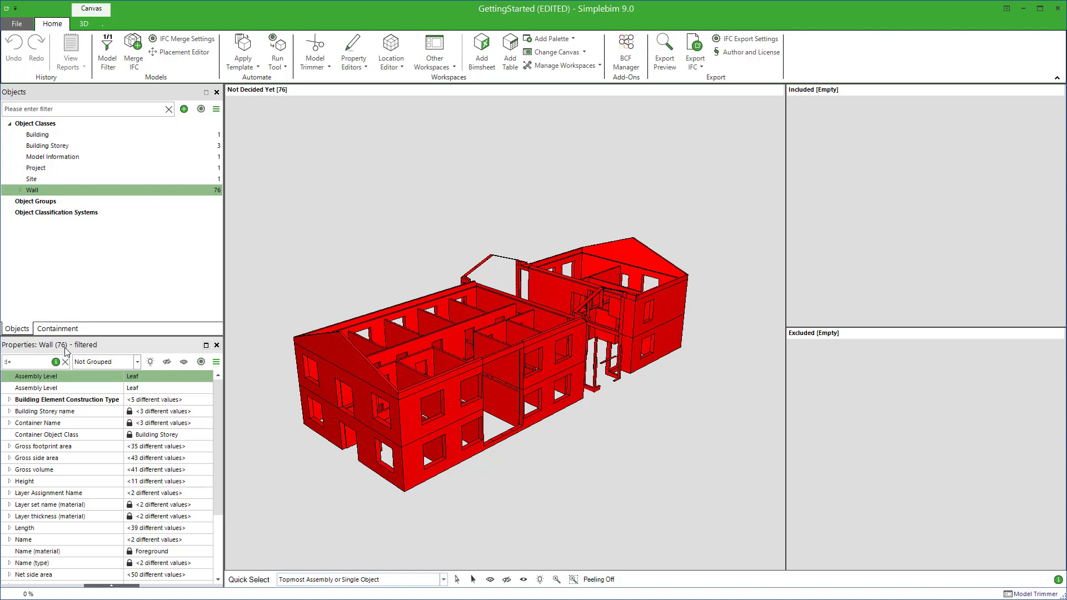
pyautogui.click(10, 400)
pyautogui.click(19, 404)
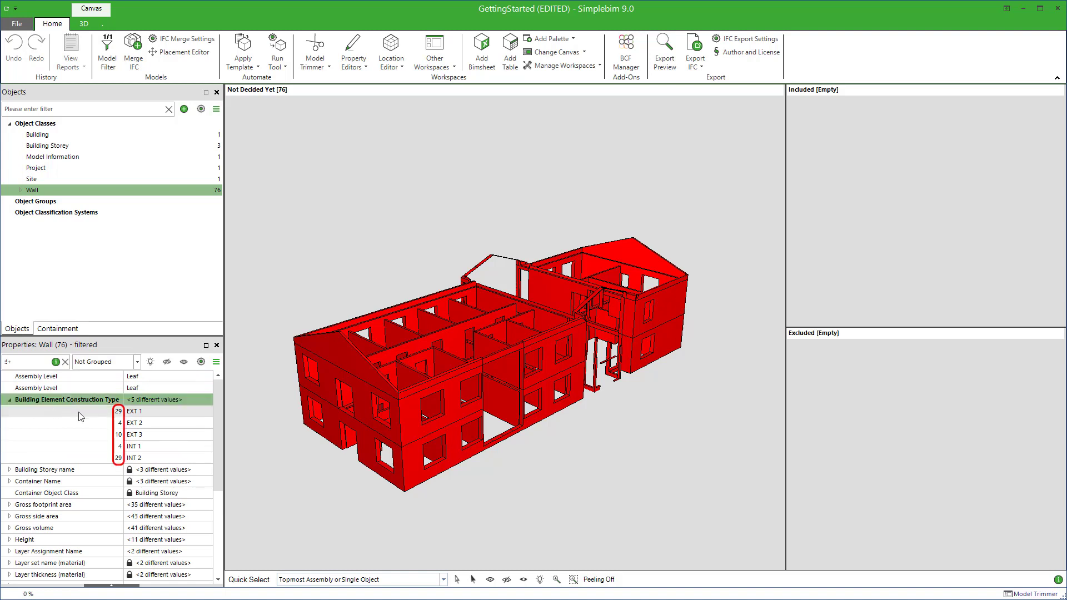
# - Drag the EXT 1–3 exterior walls into Included, then undo it
pyautogui.click(168, 414)
pyautogui.keyDown('ctrl'); pyautogui.click(167, 423); pyautogui.keyUp('ctrl')
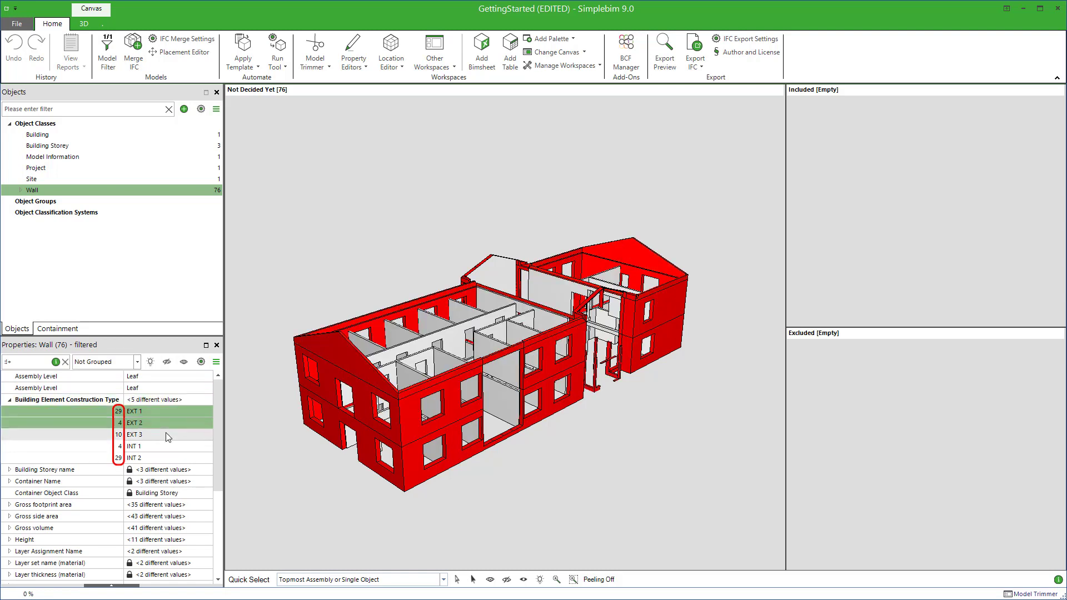
pyautogui.keyDown('ctrl'); pyautogui.moveTo(167, 438); pyautogui.dragTo(877, 218); pyautogui.keyUp('ctrl')
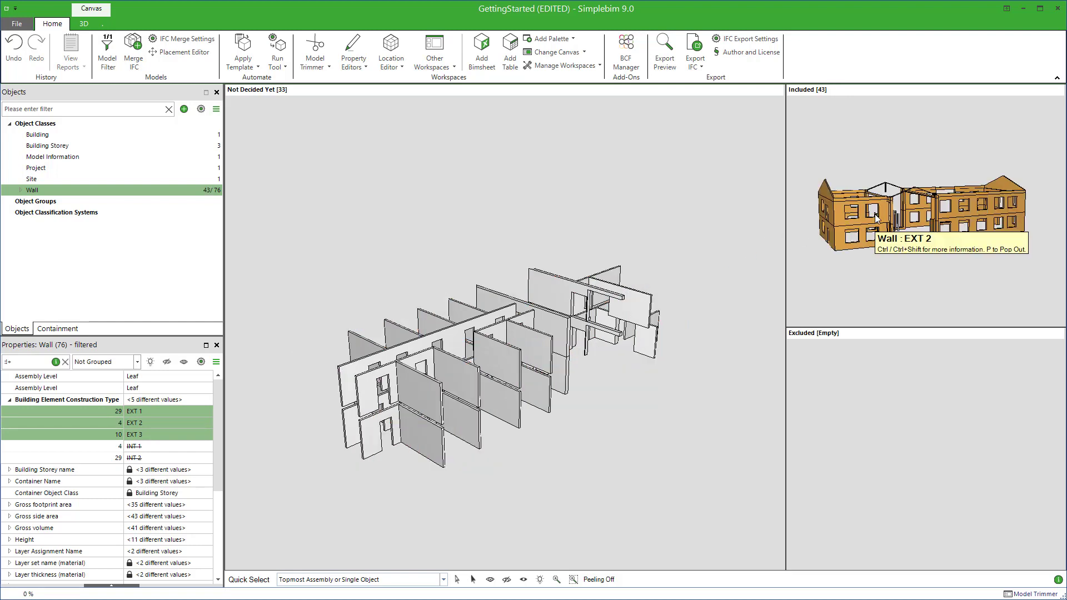
pyautogui.click(15, 50)
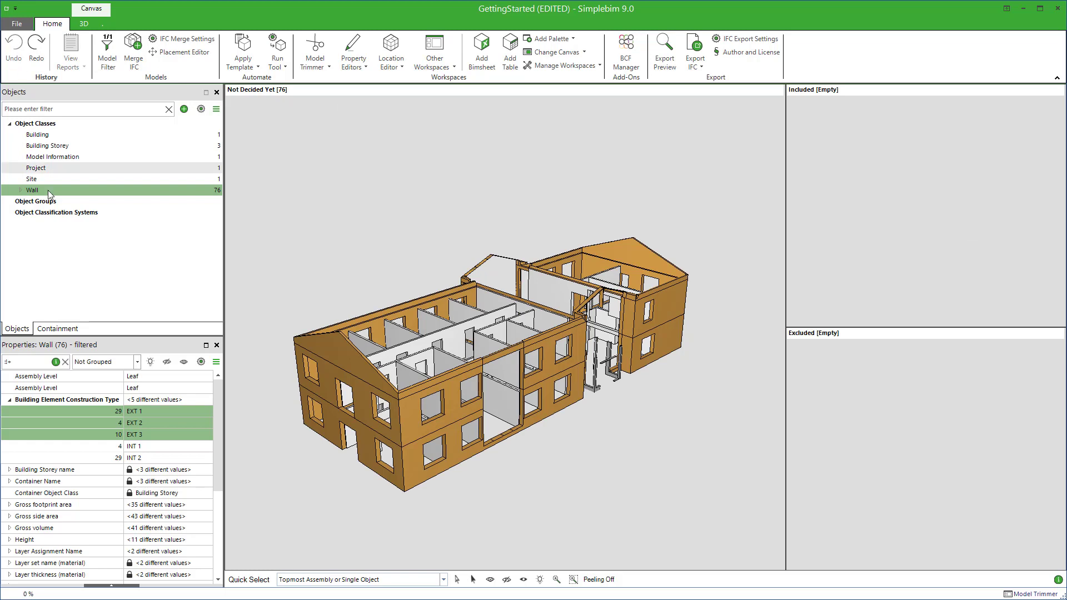
# - In the Containment hierarchy, include all 1st Floor objects and orbit to an elevated view
pyautogui.click(78, 327)
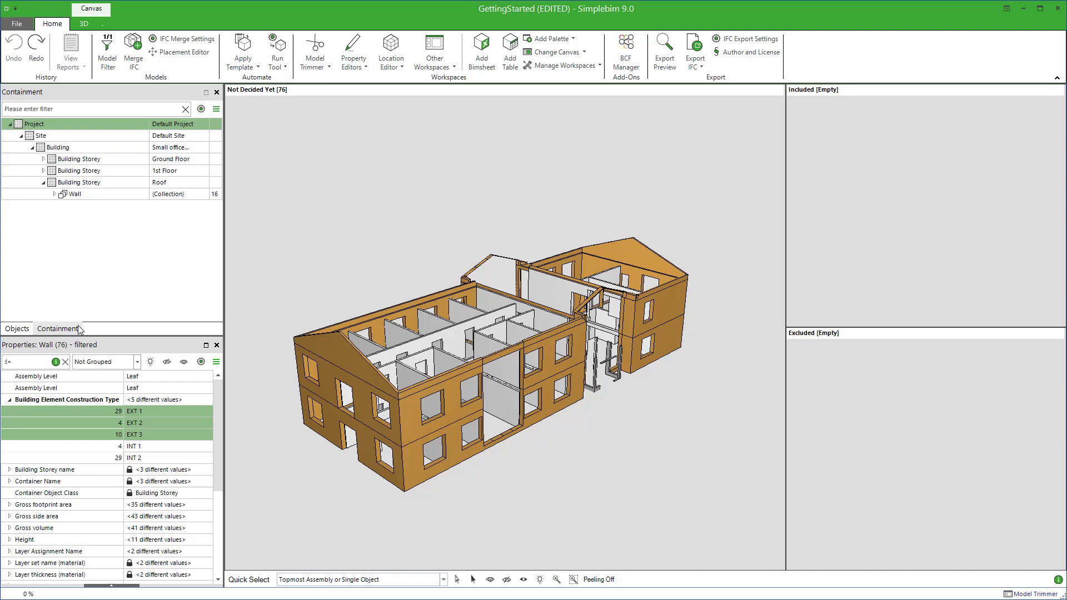
pyautogui.moveTo(127, 173); pyautogui.dragTo(833, 202)
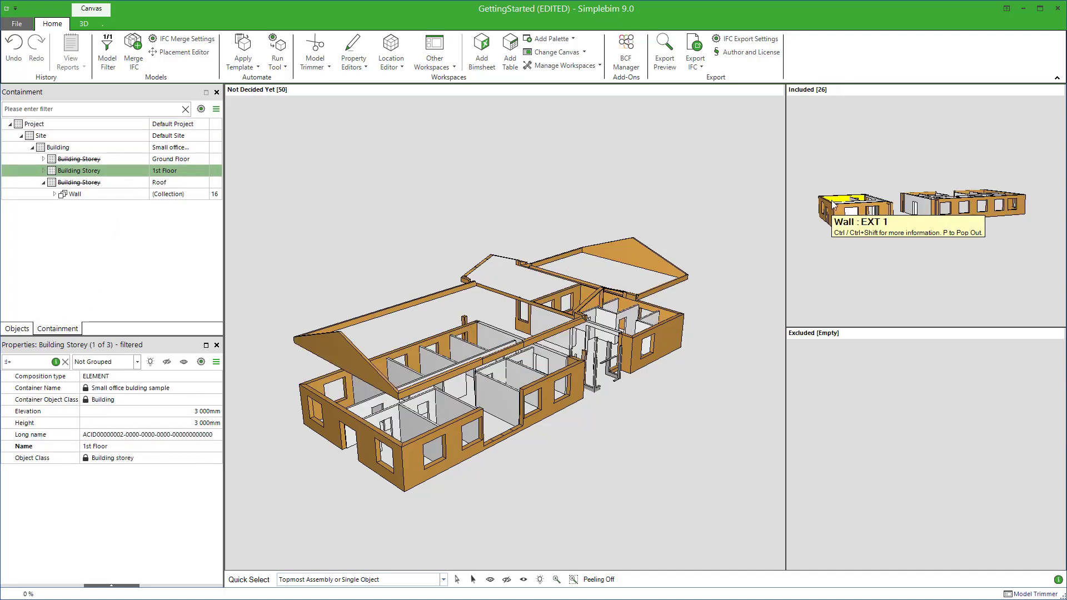
pyautogui.moveTo(902, 206); pyautogui.dragTo(945, 250)
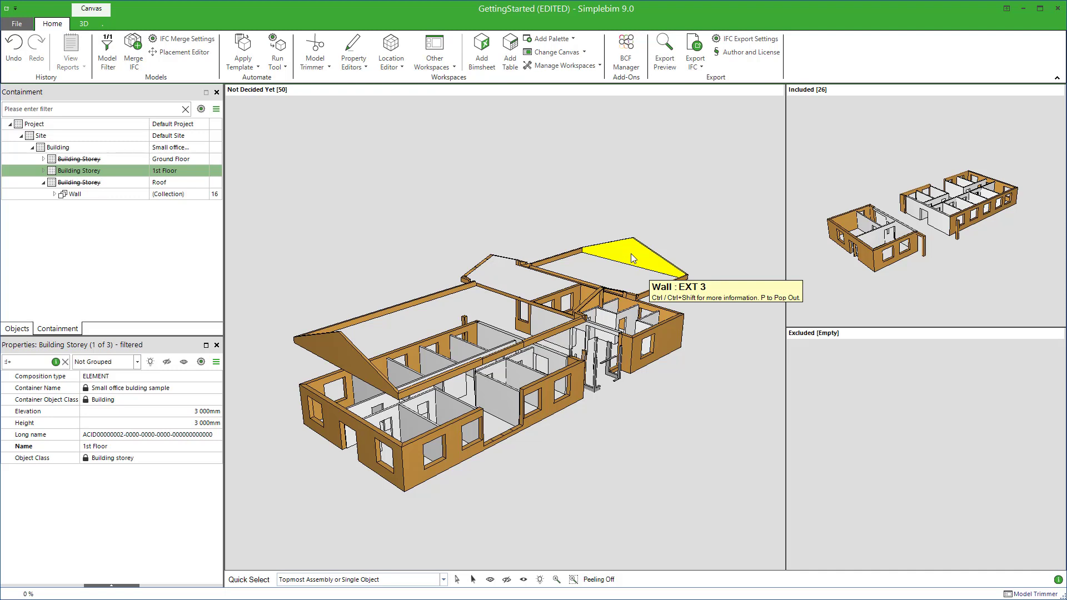
# - Include the roof gable wall, then undo both inclusions to empty Included
pyautogui.moveTo(632, 253); pyautogui.dragTo(820, 261)
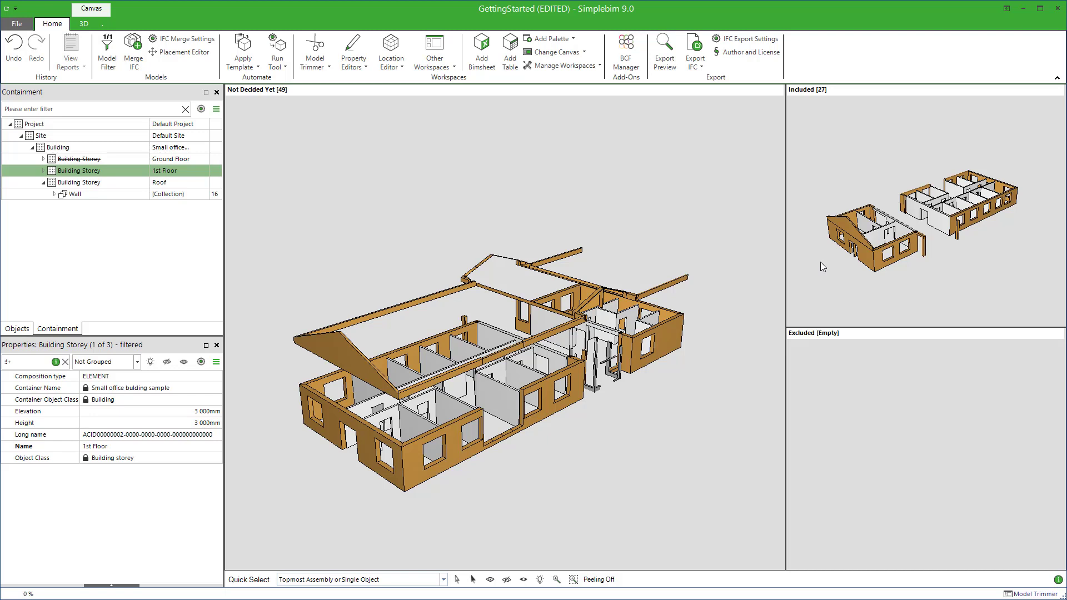
pyautogui.click(15, 52)
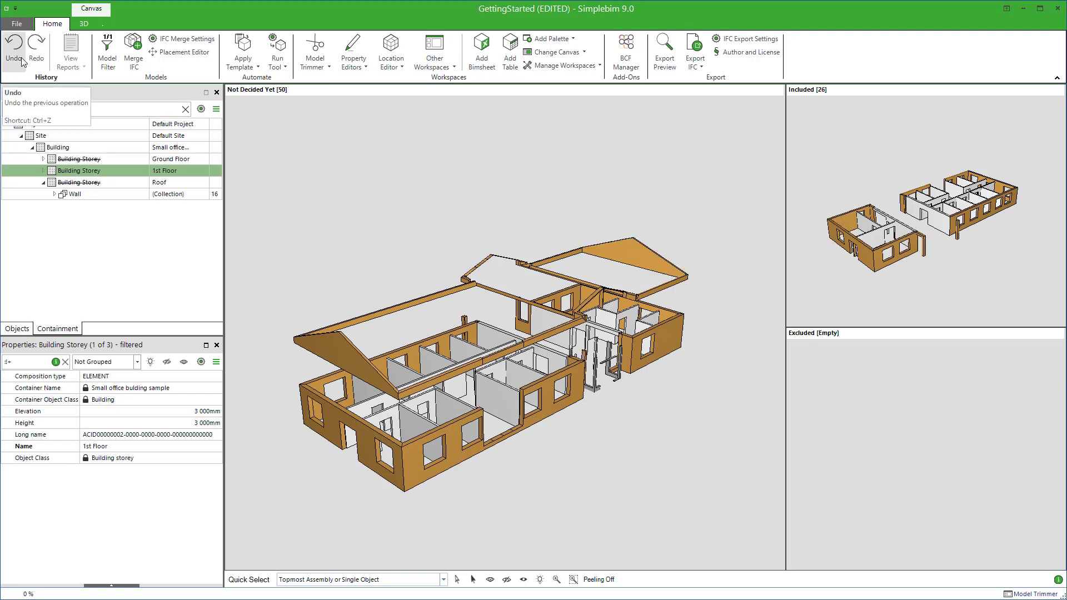
pyautogui.click(22, 58)
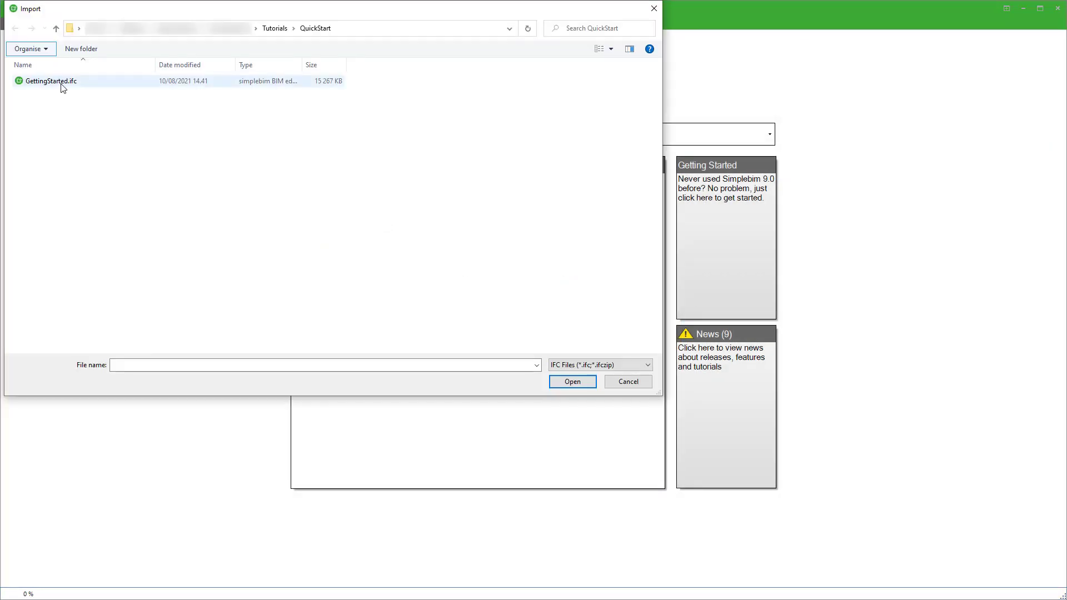
# - Re-import GettingStarted.ifc and drag the Wall class, all 76 walls, into Included
pyautogui.click(62, 81)
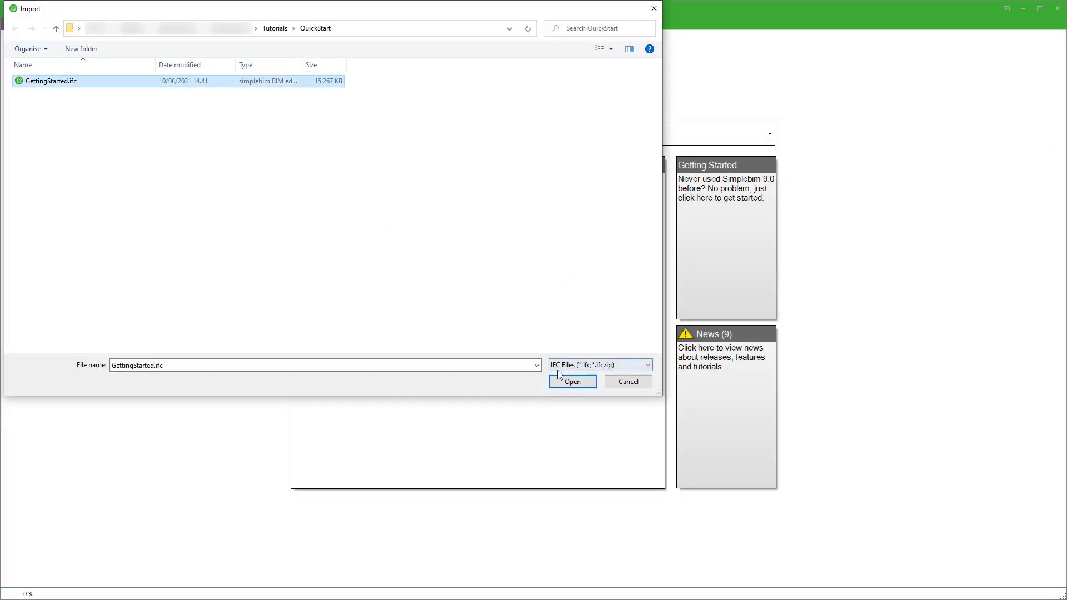
pyautogui.click(569, 382)
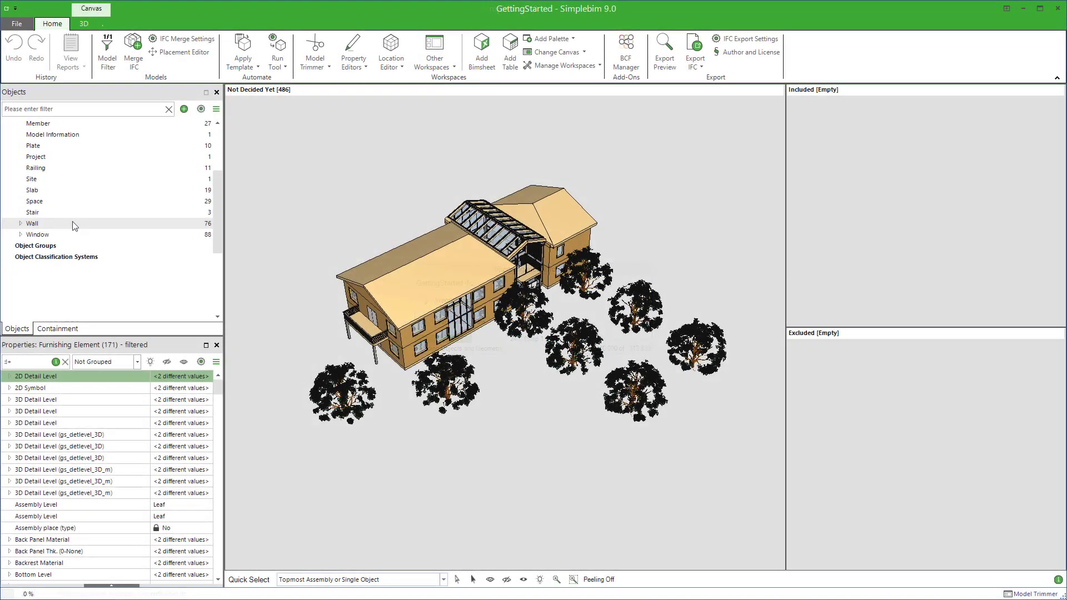
pyautogui.click(75, 225)
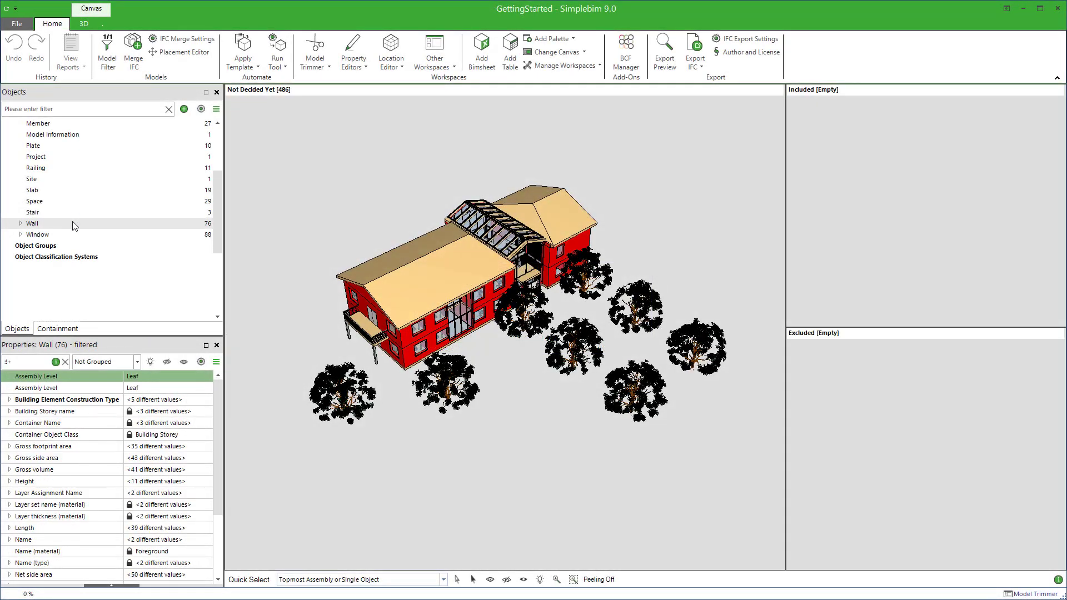
pyautogui.moveTo(76, 225); pyautogui.dragTo(814, 187)
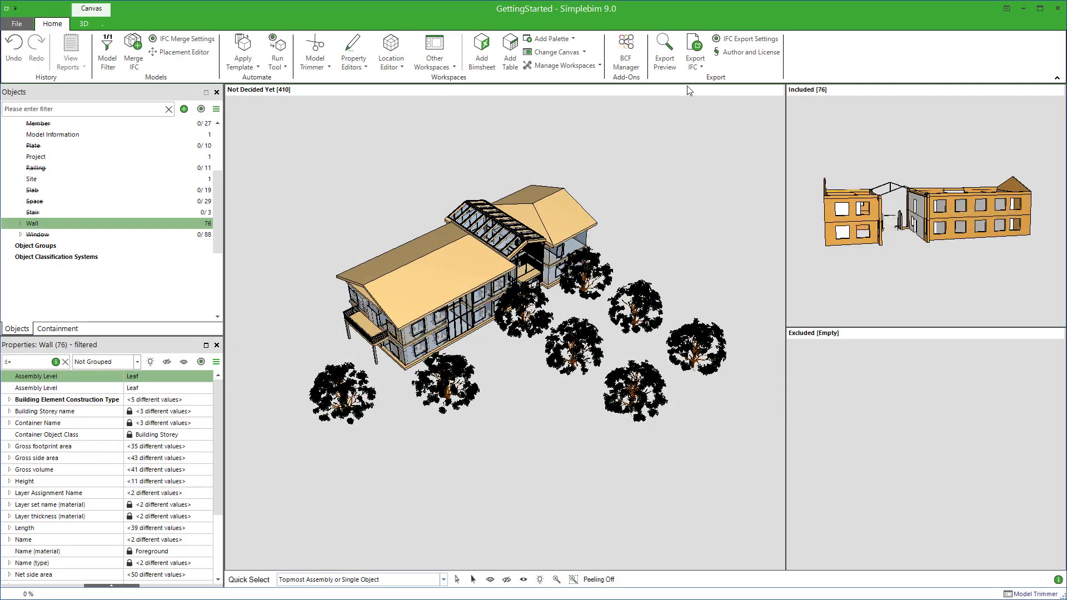
# - Export the walls-only model, saving it as GettingStarted (EDITED).ifc
pyautogui.click(696, 47)
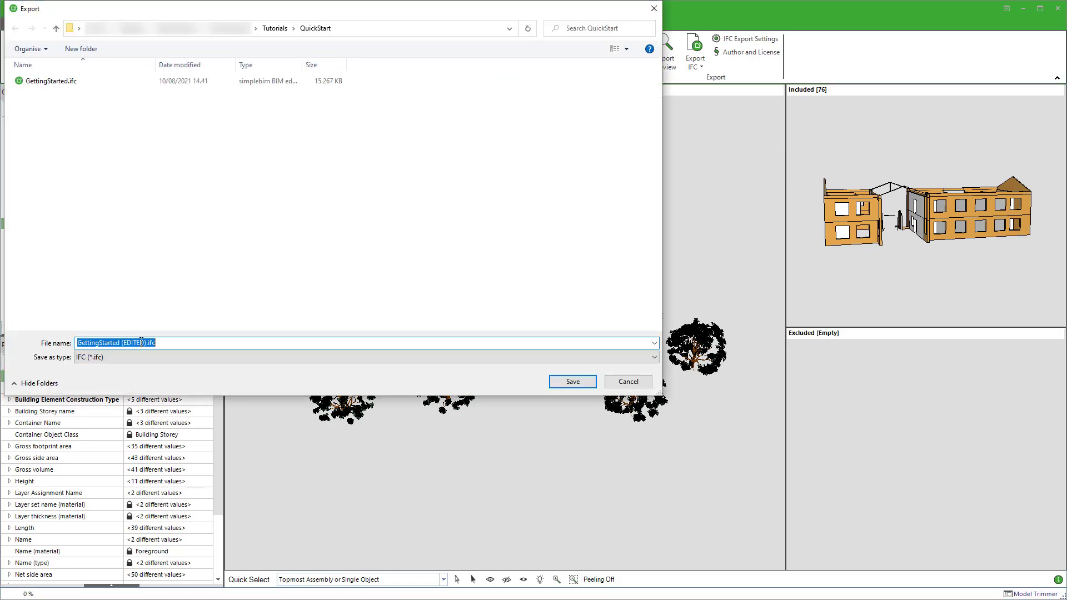
pyautogui.click(570, 380)
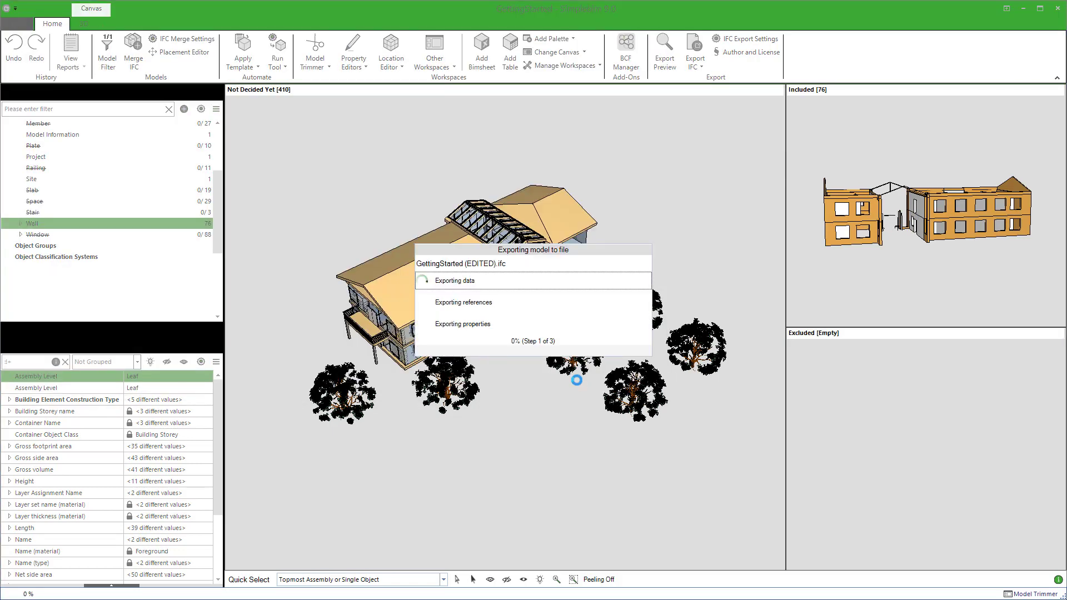